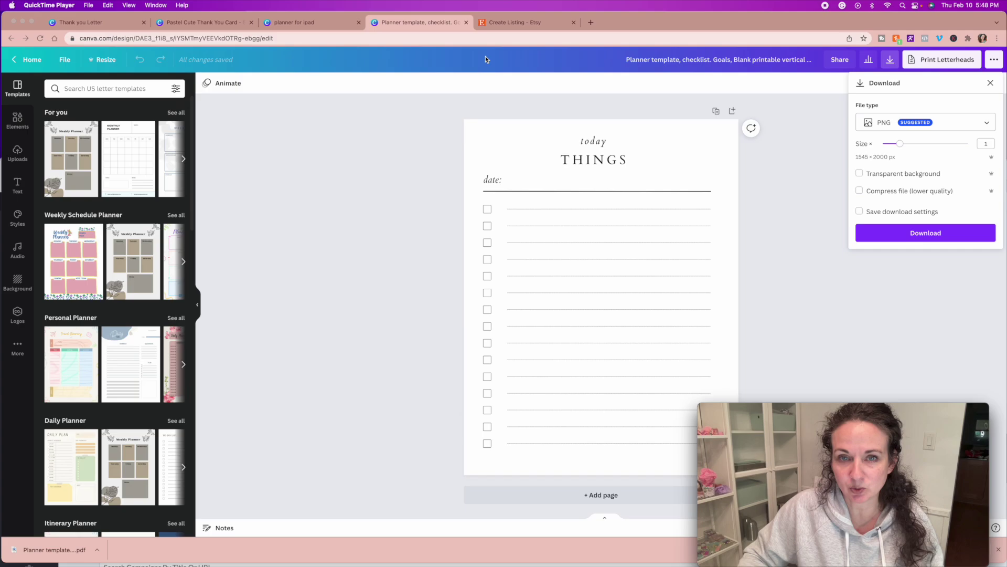
# Review the Etsy listing form from Photos down to Digital files, then return to the Canva planner.
pyautogui.click(504, 23)
pyautogui.scroll(20, 444, 168)
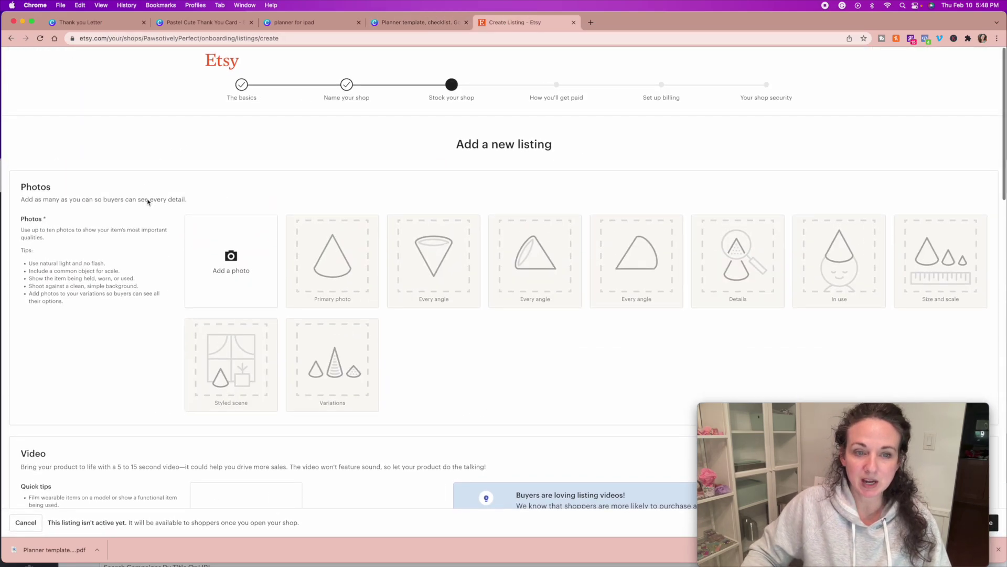
pyautogui.scroll(-10, 385, 403)
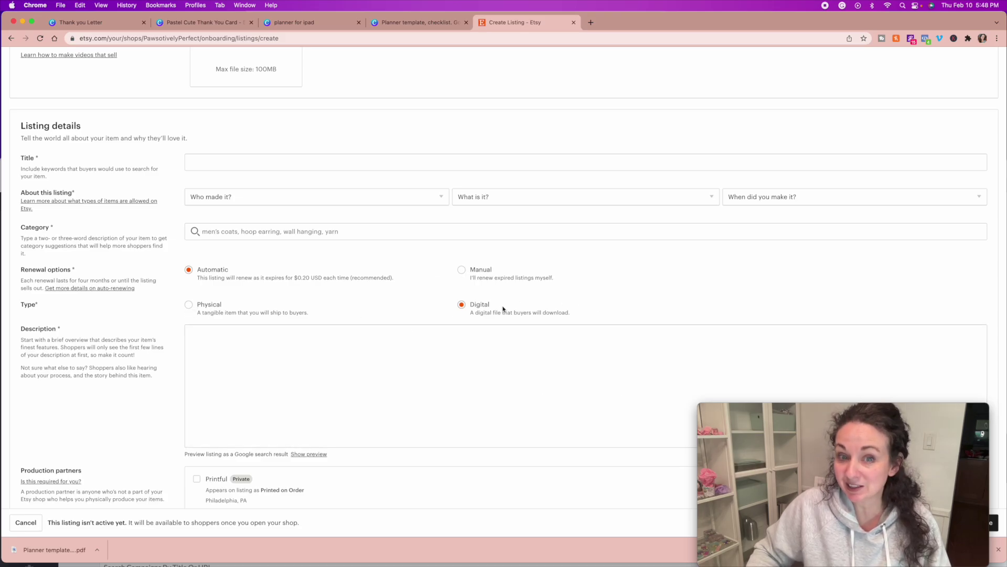
pyautogui.scroll(-15, 474, 376)
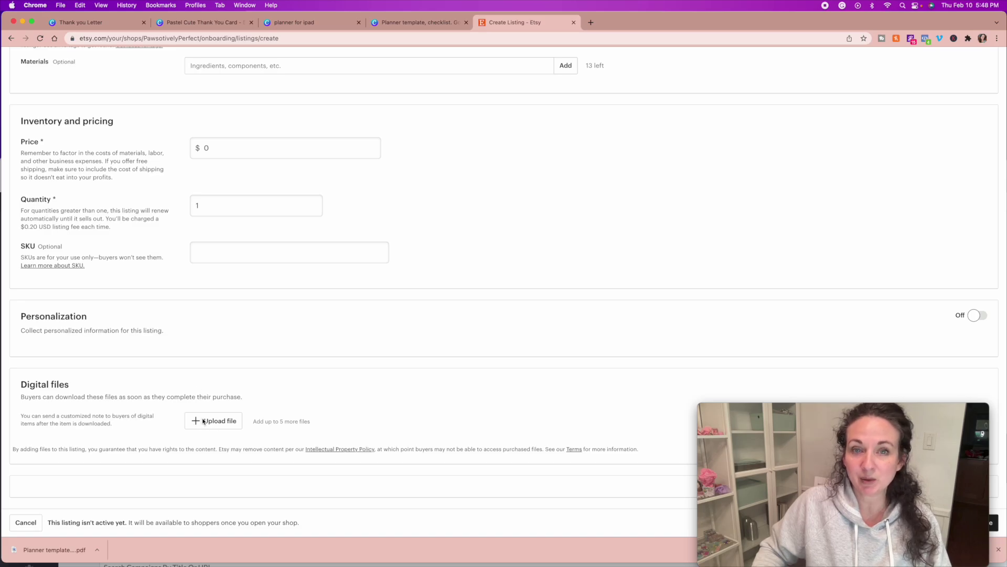
pyautogui.click(426, 23)
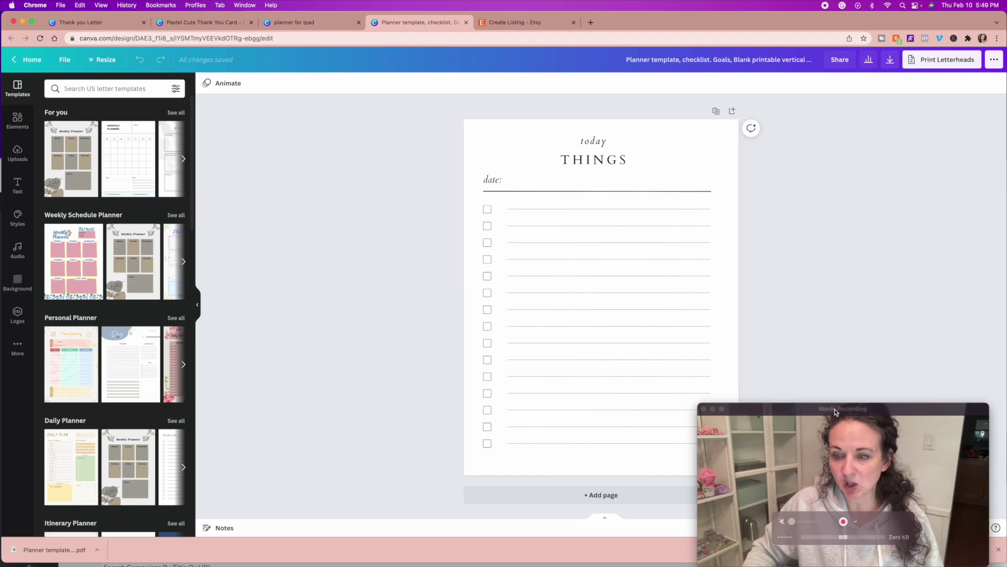
# Choose PDF Print as the planner's download file type, then go back to the Etsy listing.
pyautogui.moveTo(835, 408); pyautogui.dragTo(853, 410)
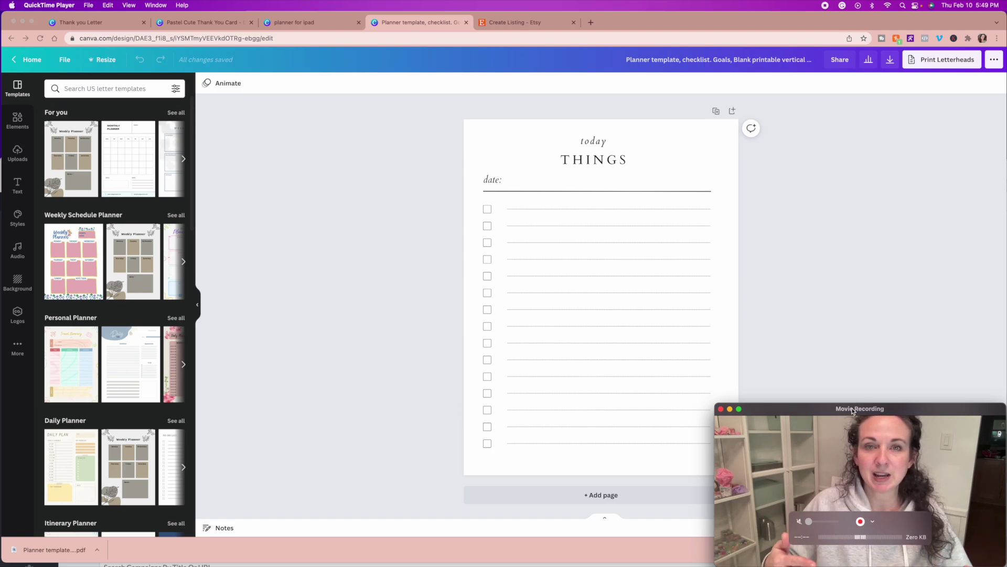
pyautogui.click(853, 402)
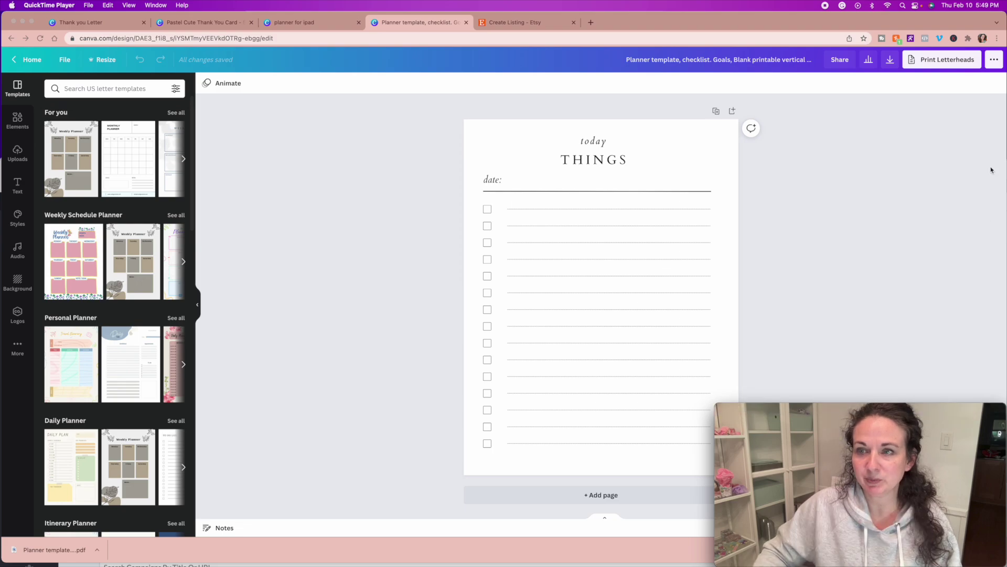
pyautogui.click(892, 62)
pyautogui.click(906, 124)
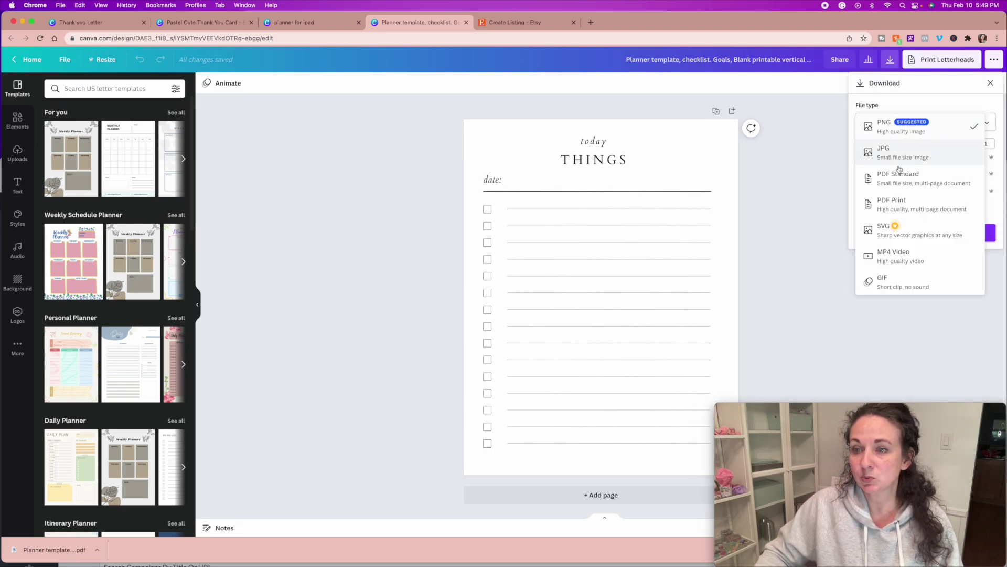
pyautogui.click(895, 203)
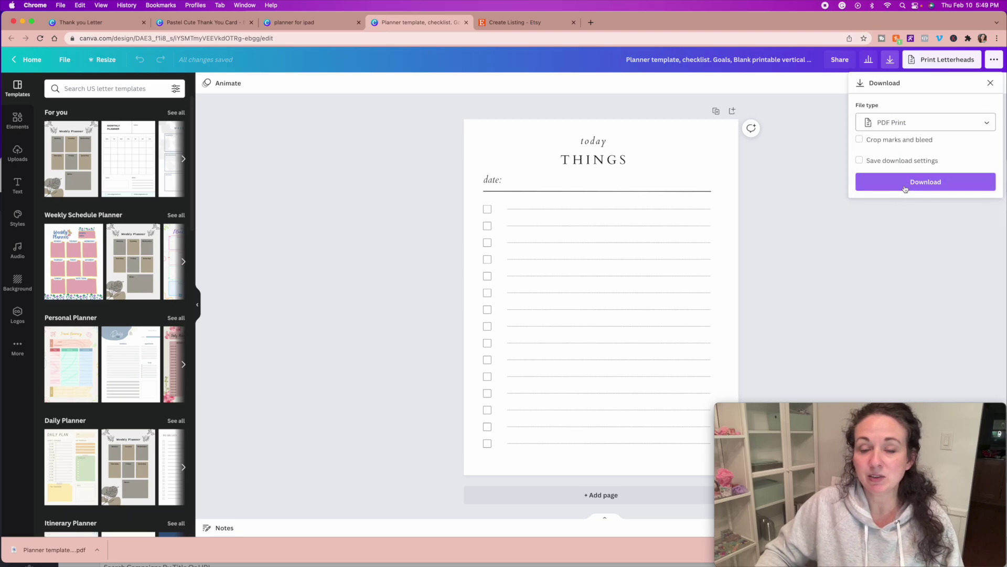
pyautogui.click(524, 24)
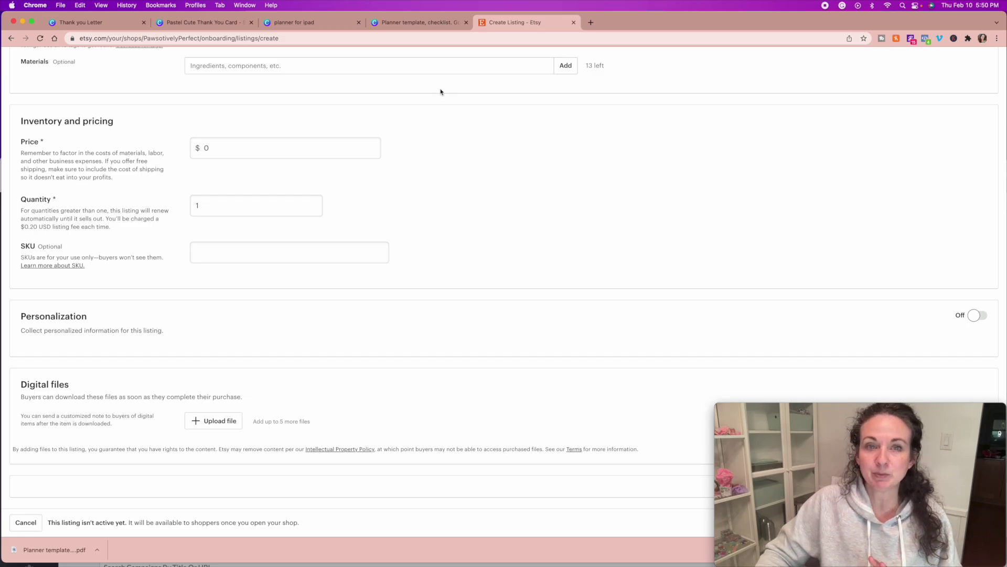
# After reviewing Etsy's Digital files upload area, return to the planner's PDF Print download panel.
pyautogui.click(427, 22)
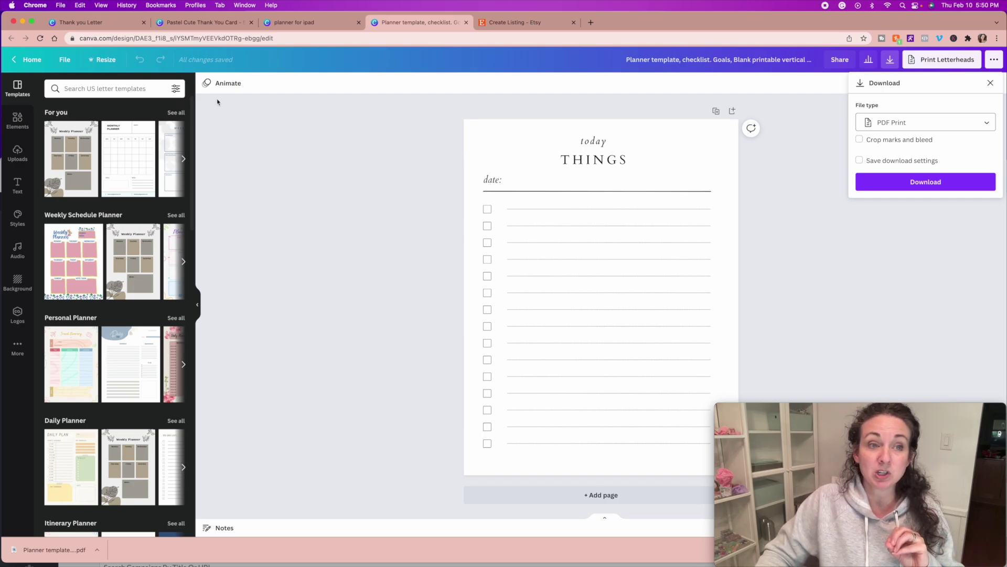
# From the Canva home page, search templates for 'media kit'.
pyautogui.click(32, 59)
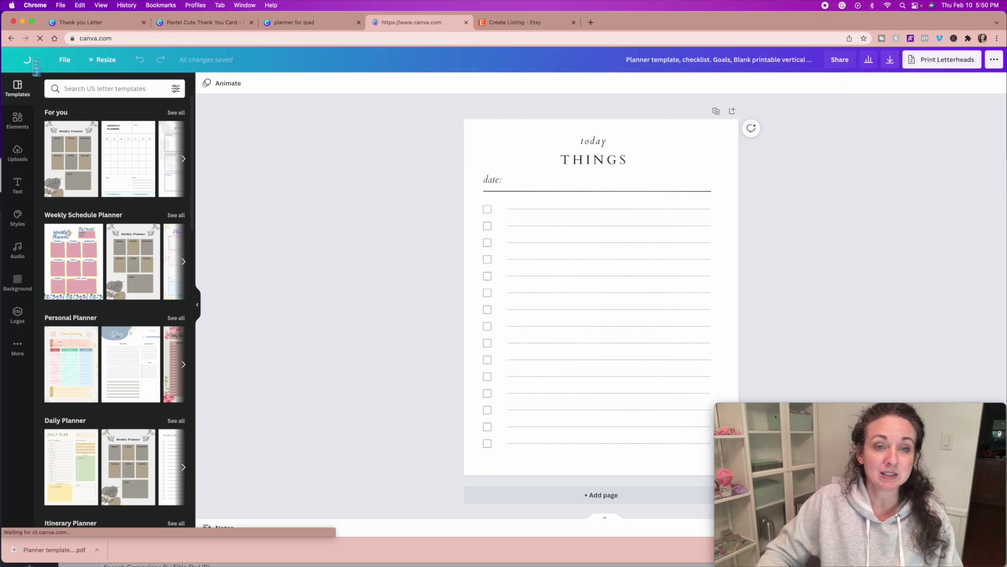
pyautogui.click(524, 139)
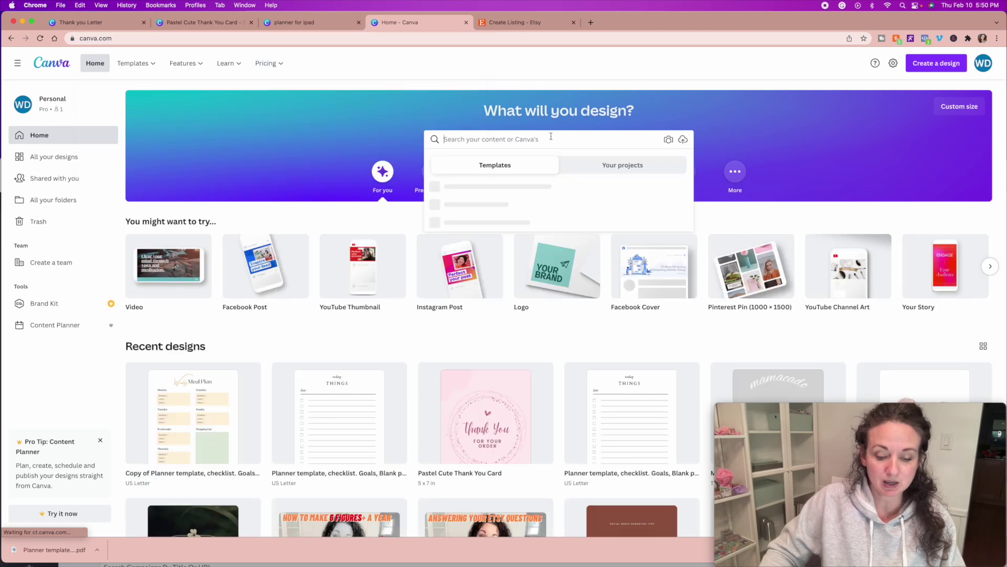
pyautogui.write('media kit')
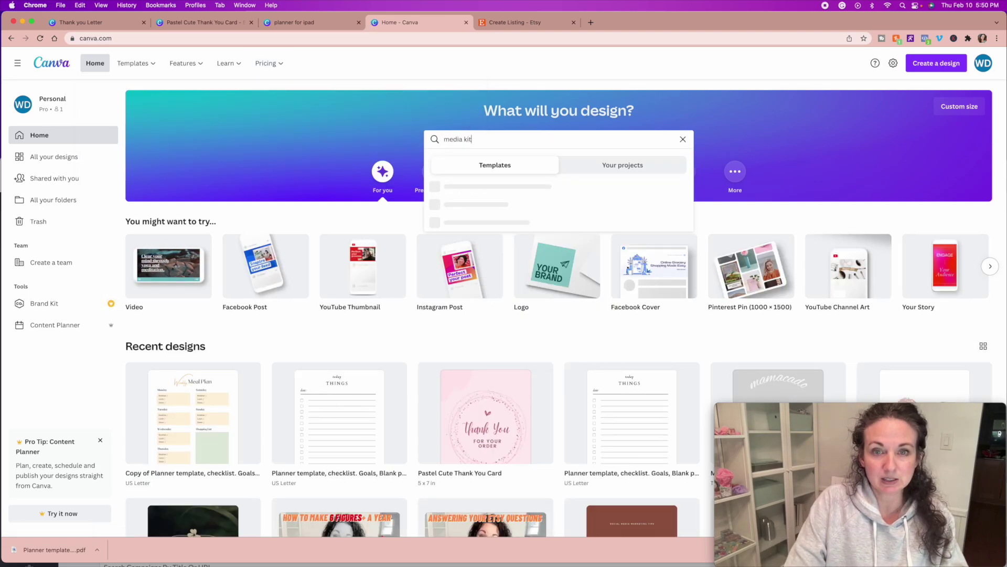
pyautogui.press('Return')
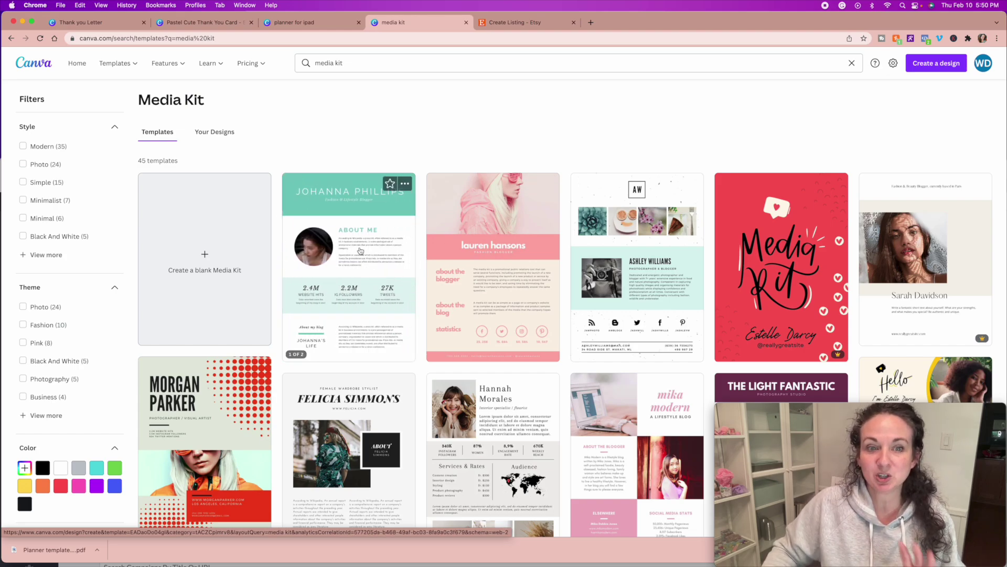
# Open the Green and White Clean Media Kit template and scroll through its two pages.
pyautogui.click(351, 262)
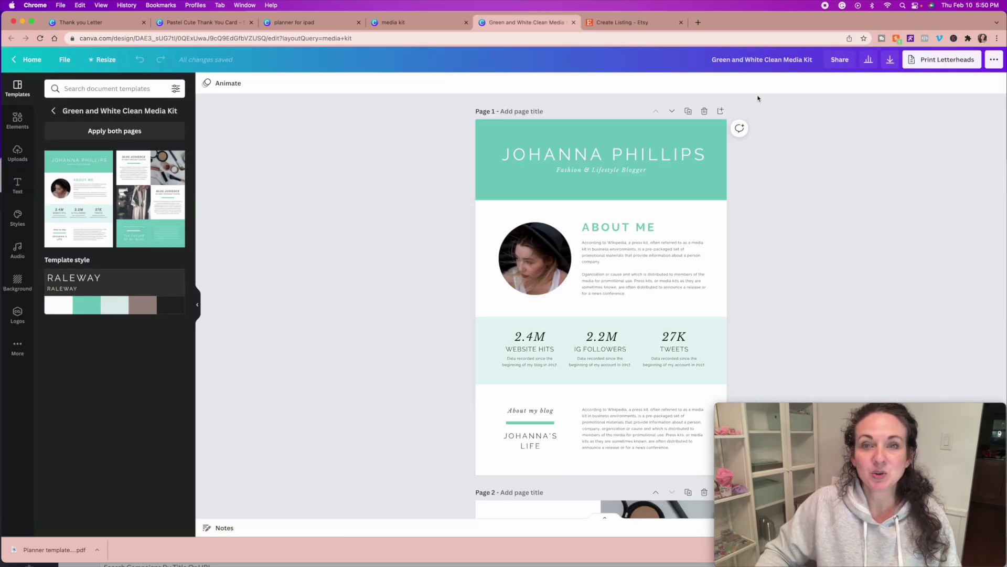
pyautogui.click(631, 22)
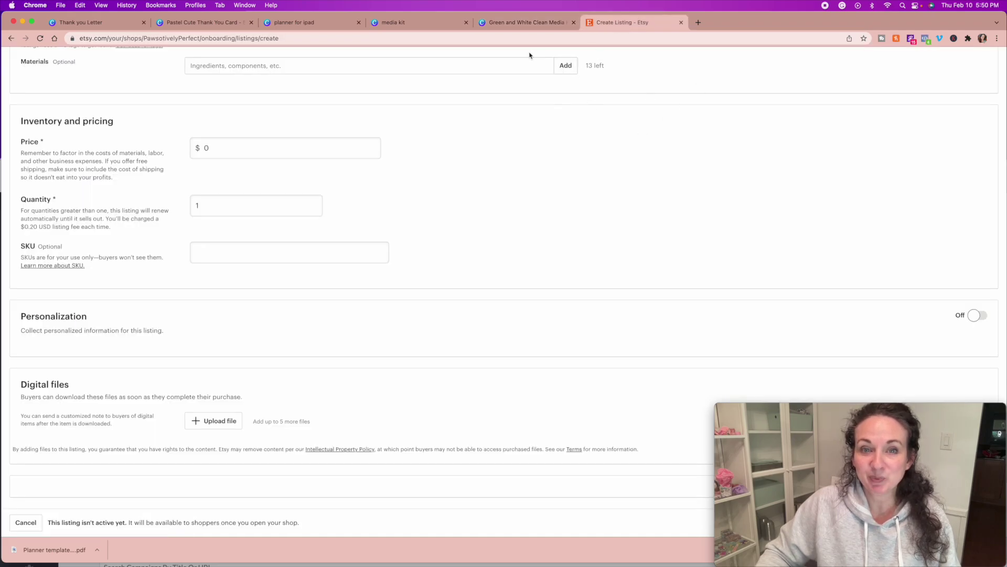
pyautogui.click(526, 24)
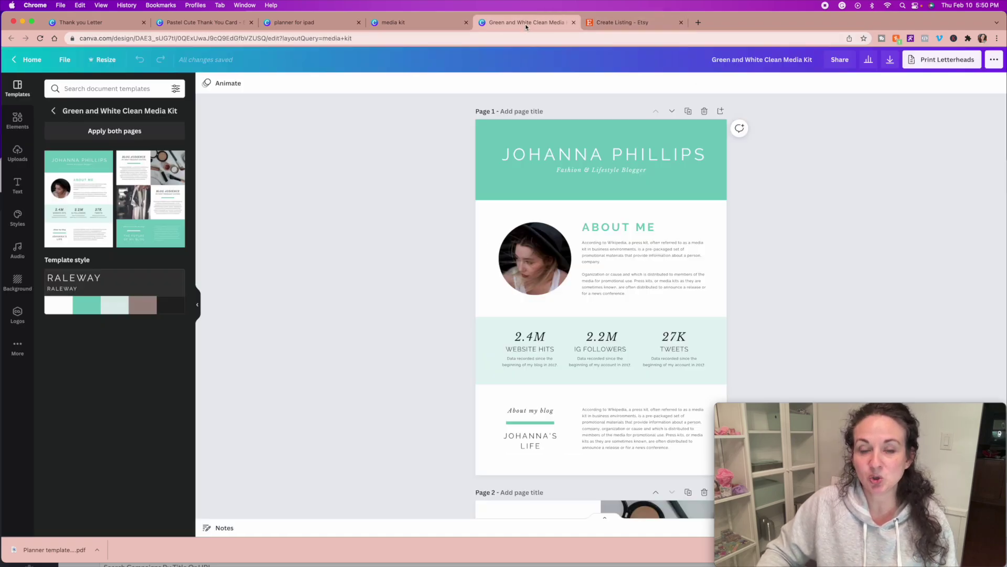
pyautogui.scroll(-10, 656, 407)
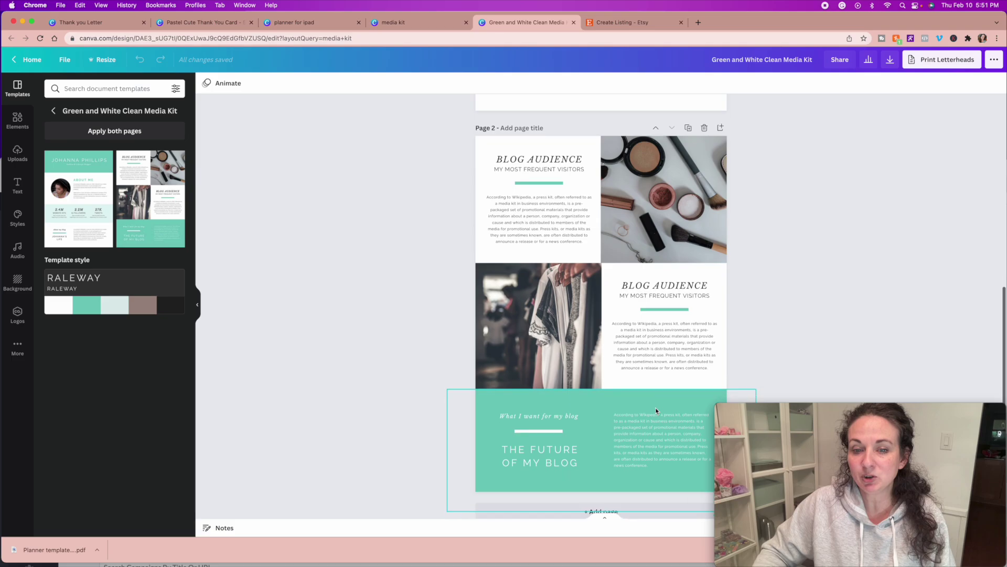
pyautogui.scroll(10, 656, 407)
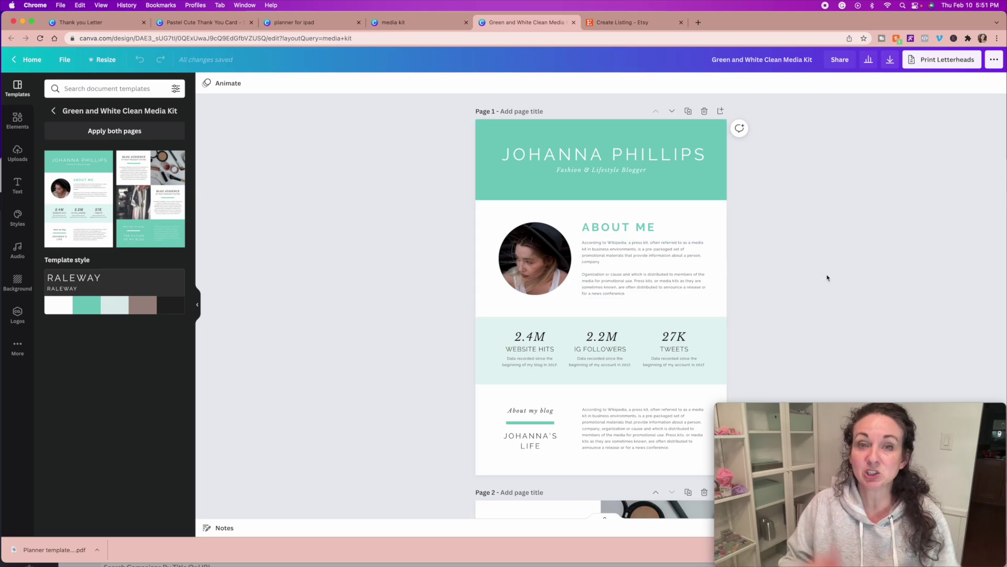
# Copy the media kit's 'use as template' share link, then switch to the thank-you card design.
pyautogui.click(838, 62)
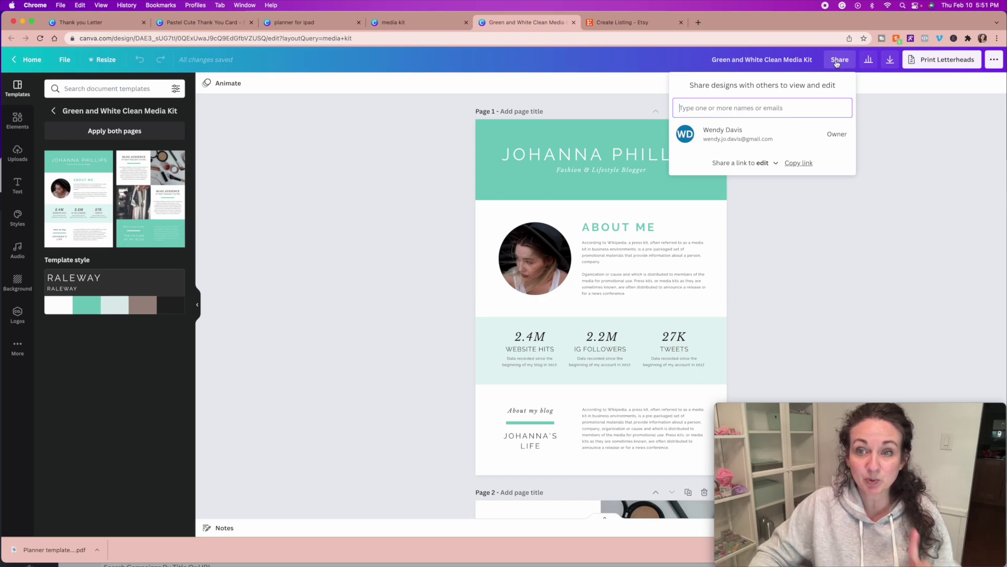
pyautogui.click(773, 166)
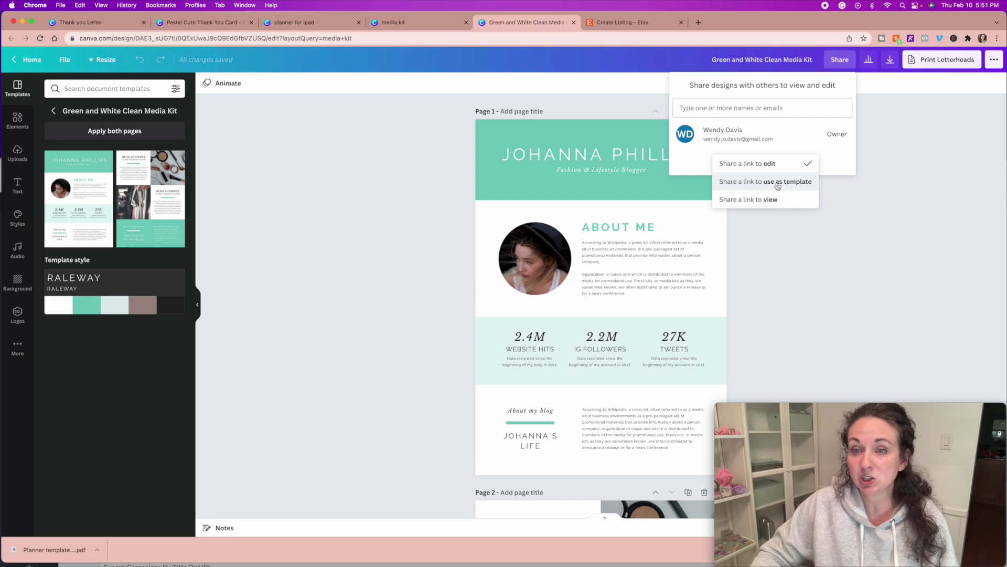
pyautogui.click(778, 184)
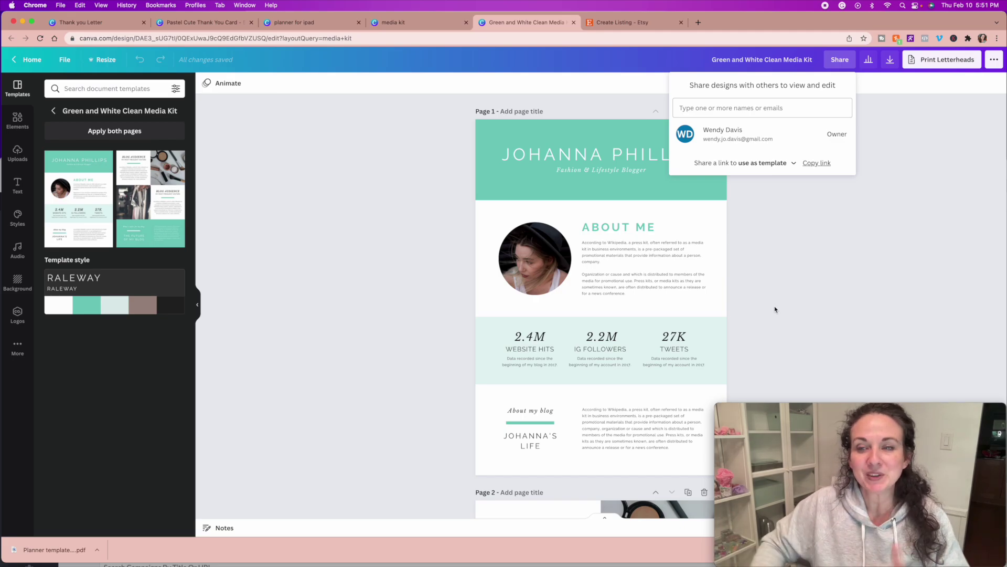
pyautogui.click(810, 163)
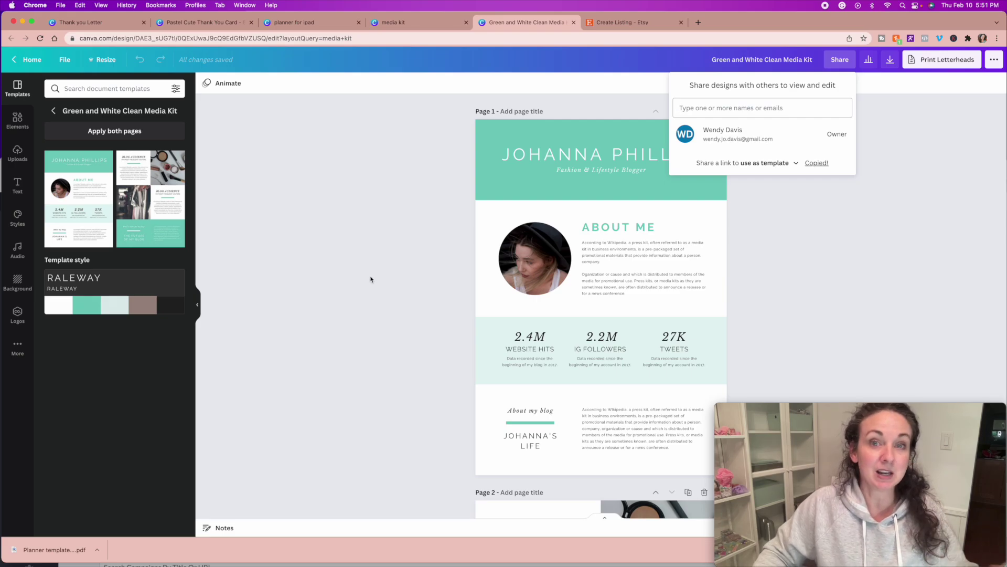
pyautogui.click(205, 23)
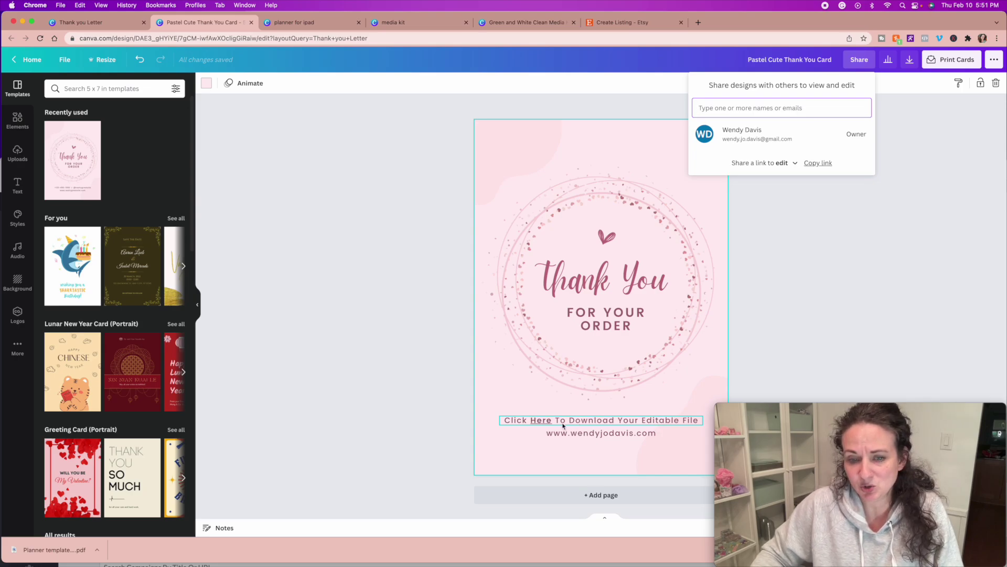
# Replace the old link on the word 'Here' with the pasted media-kit template URL.
pyautogui.click(544, 423)
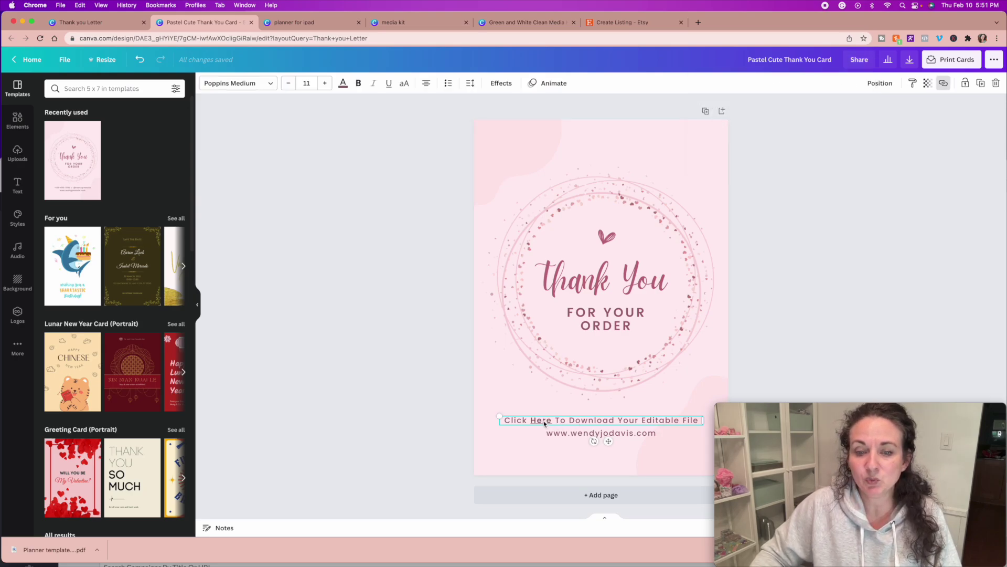
pyautogui.doubleClick(543, 421)
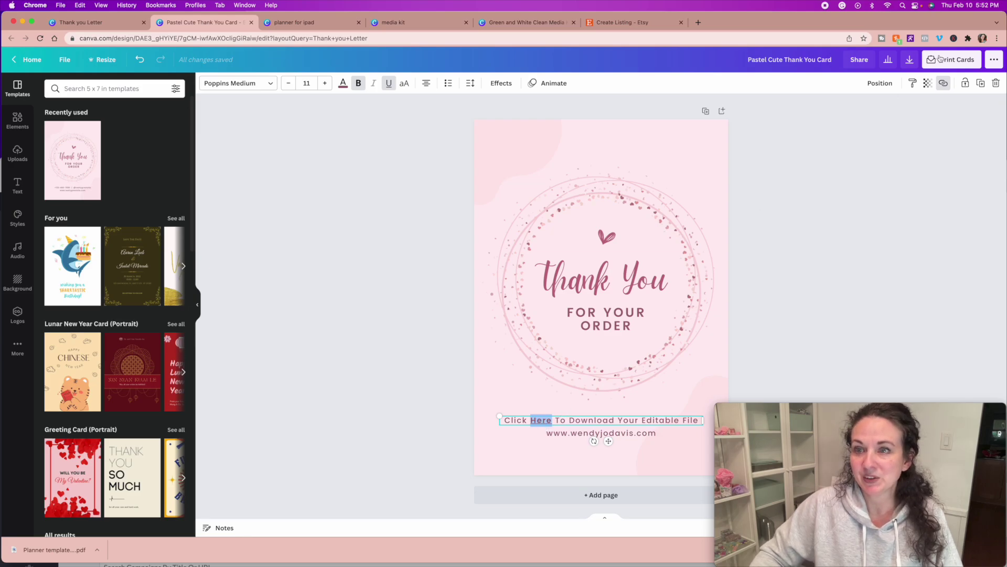
pyautogui.click(943, 84)
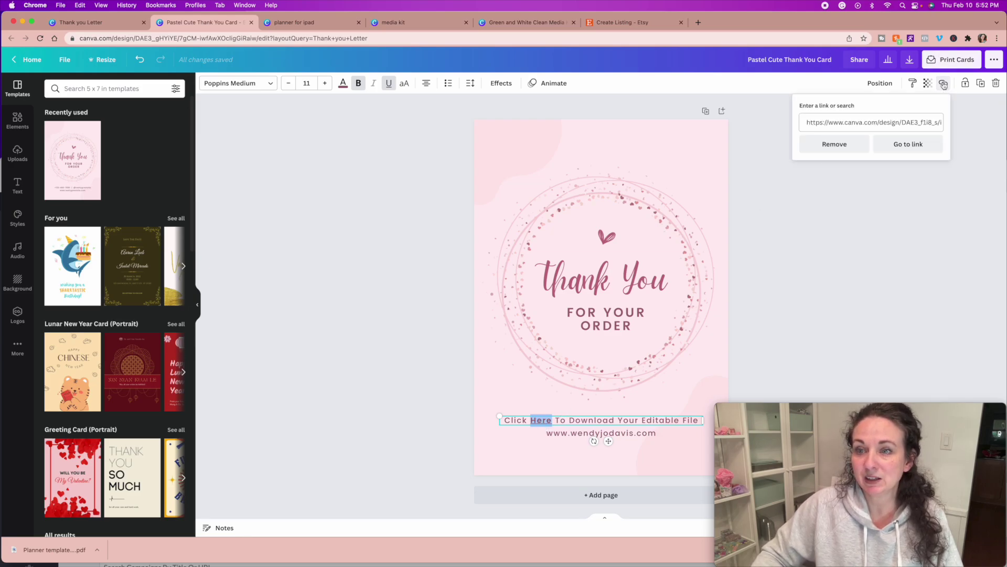
pyautogui.click(806, 124)
pyautogui.press('super+a')
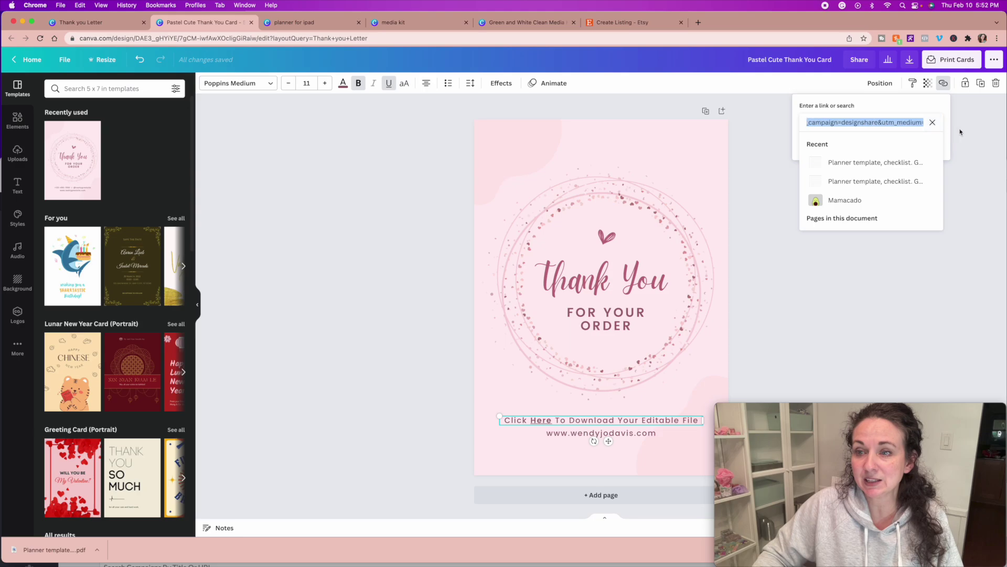
pyautogui.rightClick(887, 119)
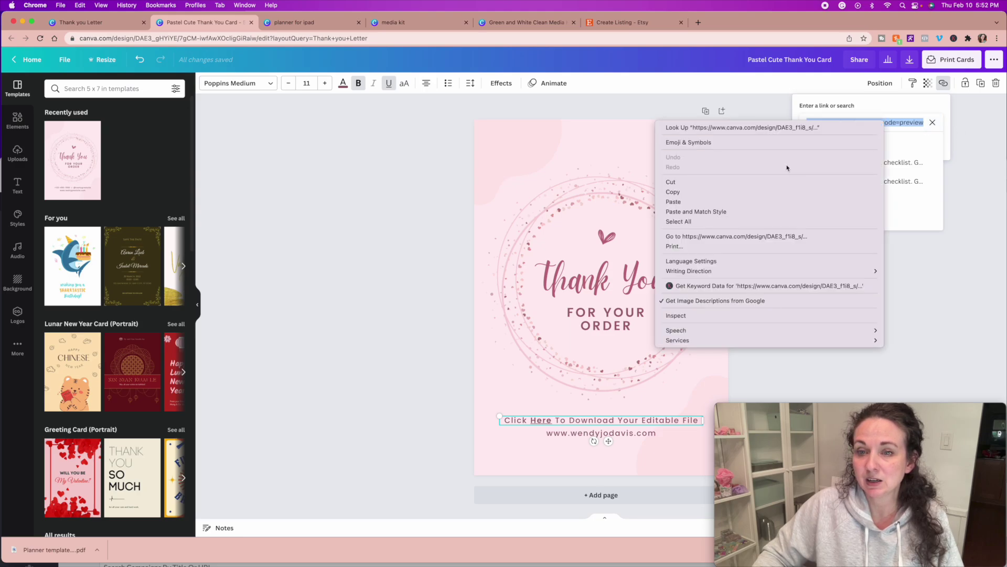
pyautogui.click(749, 201)
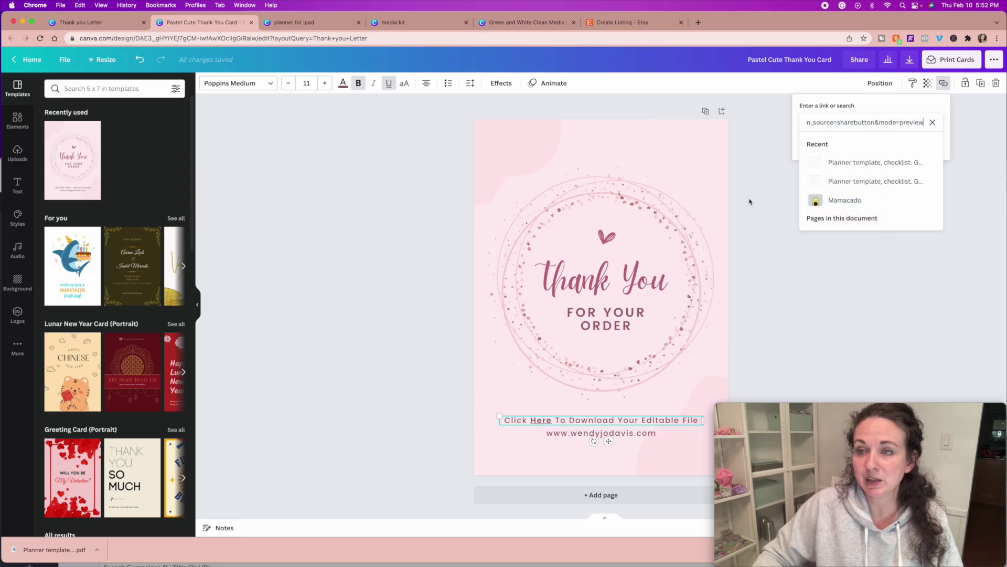
pyautogui.press('Return')
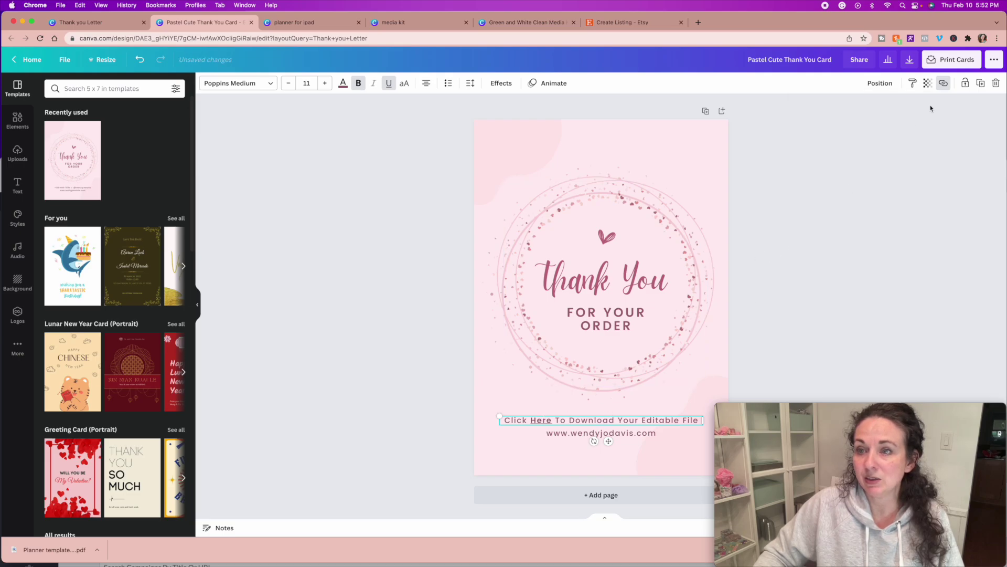
# Test the 'Here' link by opening the media-kit template in a new tab.
pyautogui.click(943, 83)
pyautogui.click(909, 144)
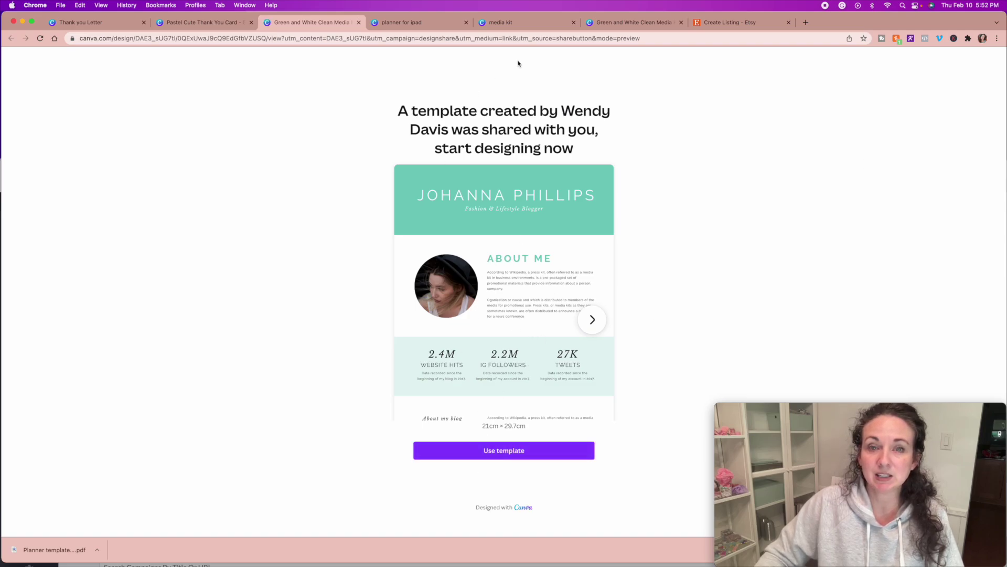
pyautogui.click(209, 23)
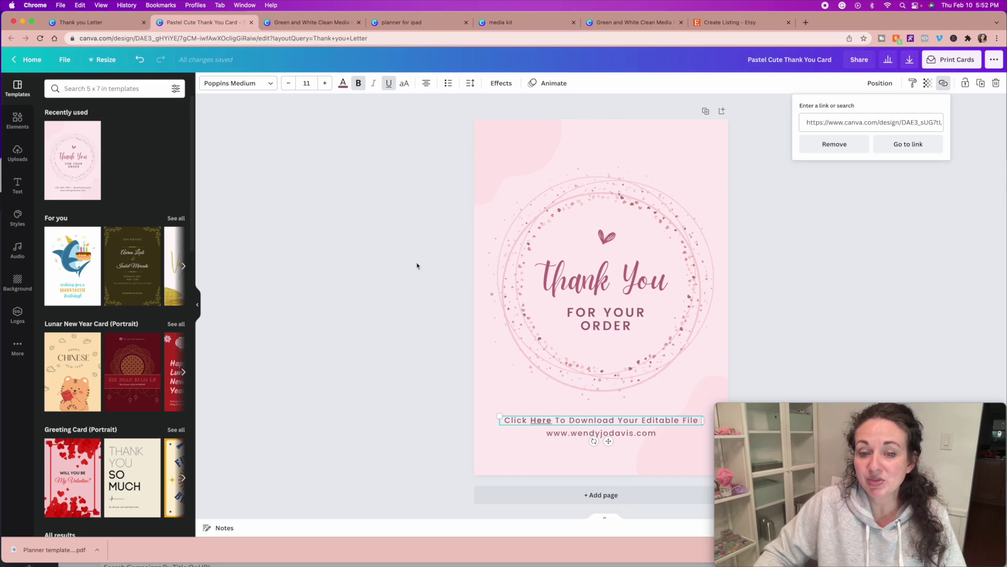
# Close the link settings, bring up the card's PDF Print download options, and switch to Etsy.
pyautogui.click(811, 291)
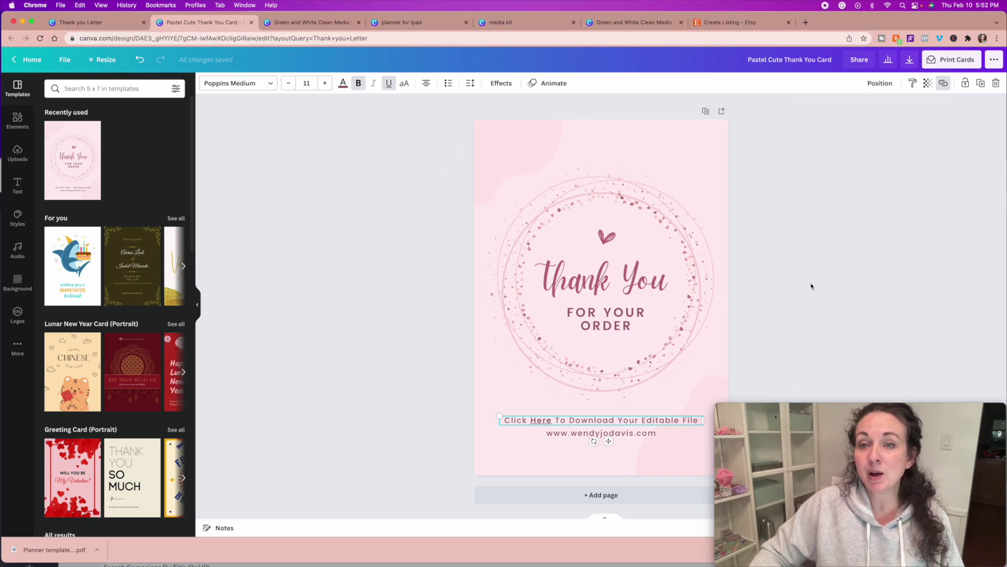
pyautogui.click(911, 62)
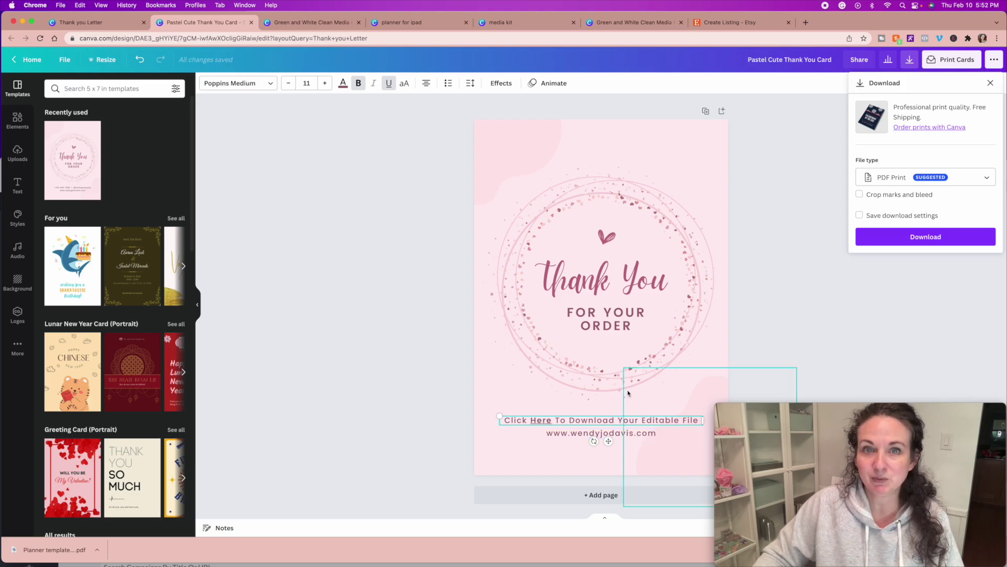
pyautogui.click(732, 20)
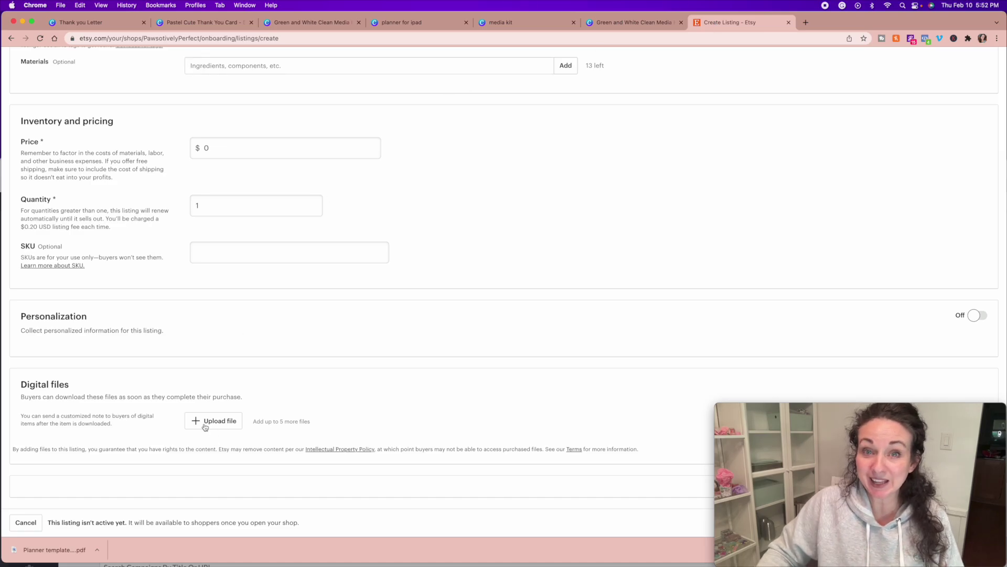
pyautogui.scroll(1, 410, 293)
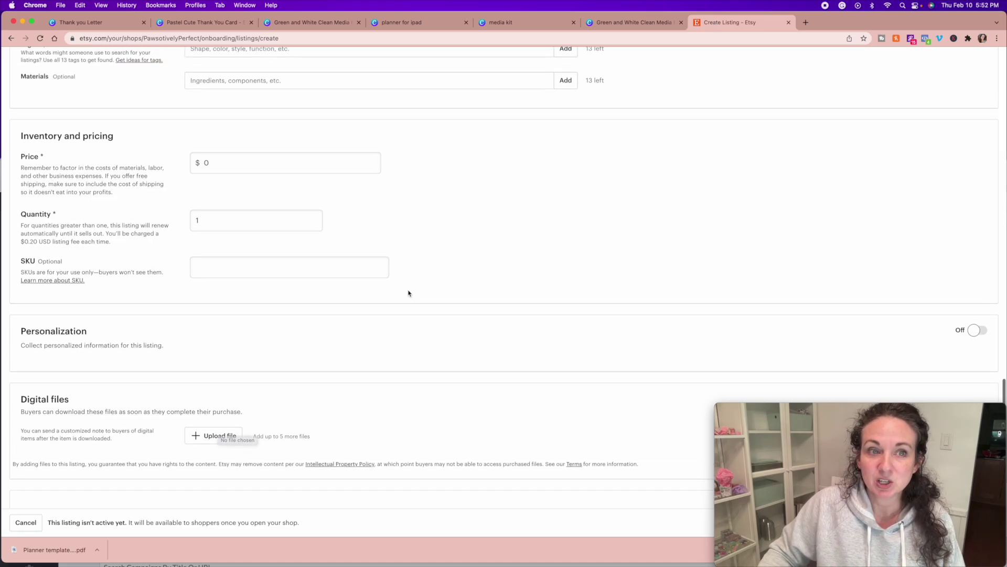
pyautogui.scroll(8, 410, 292)
pyautogui.scroll(-8, 407, 290)
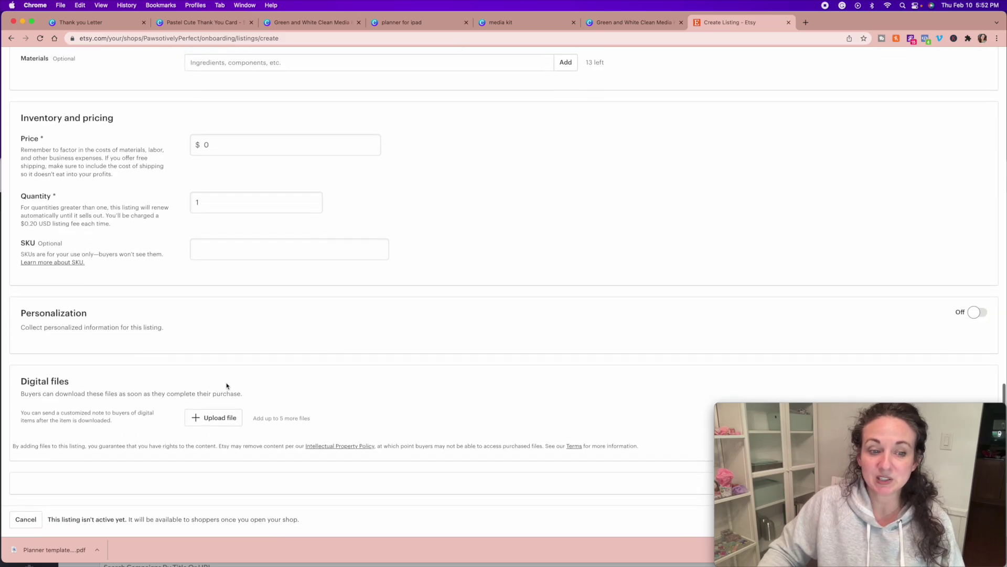
pyautogui.scroll(1, 218, 404)
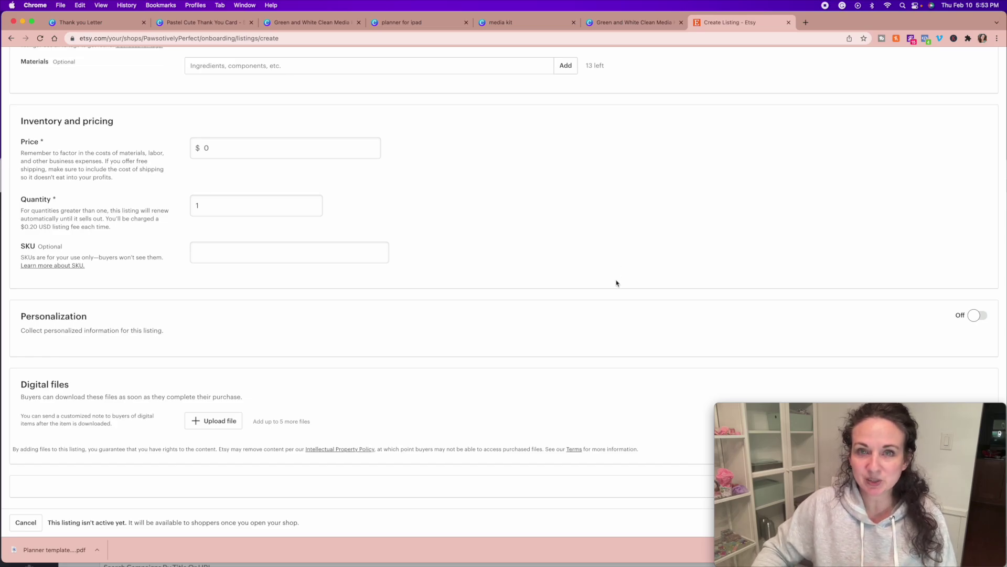
pyautogui.moveTo(817, 428)
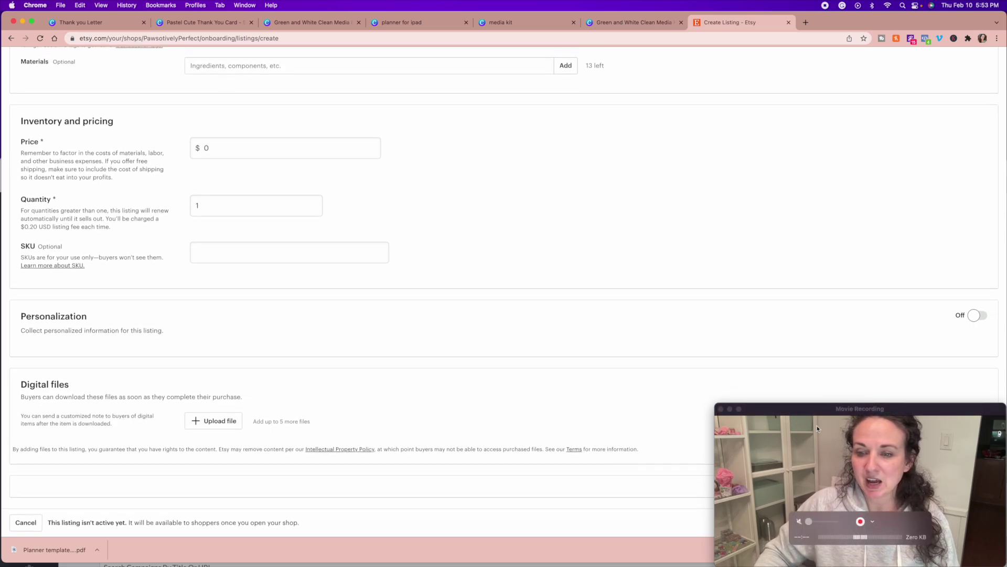